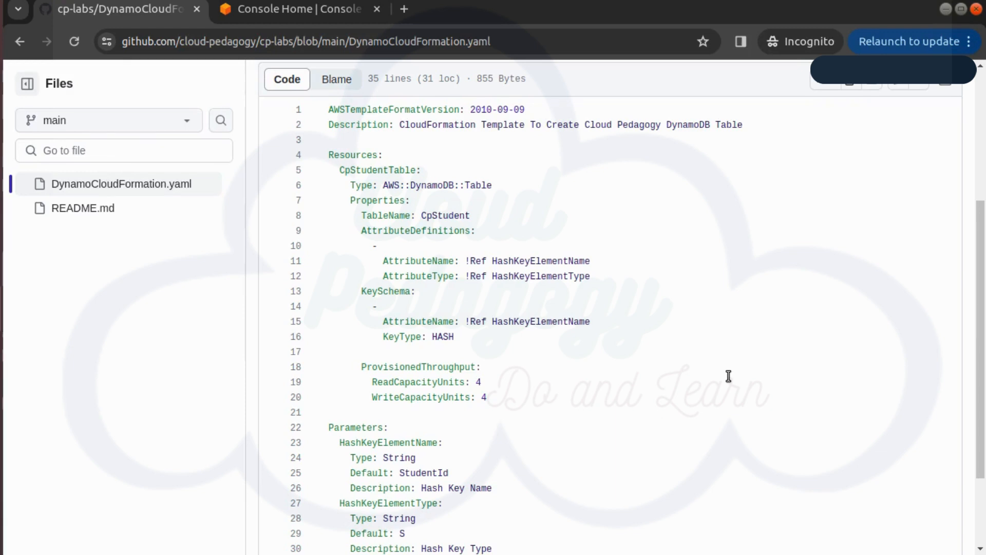
- Switch to the AWS console and open the CloudFormation service
left_click(283, 7)
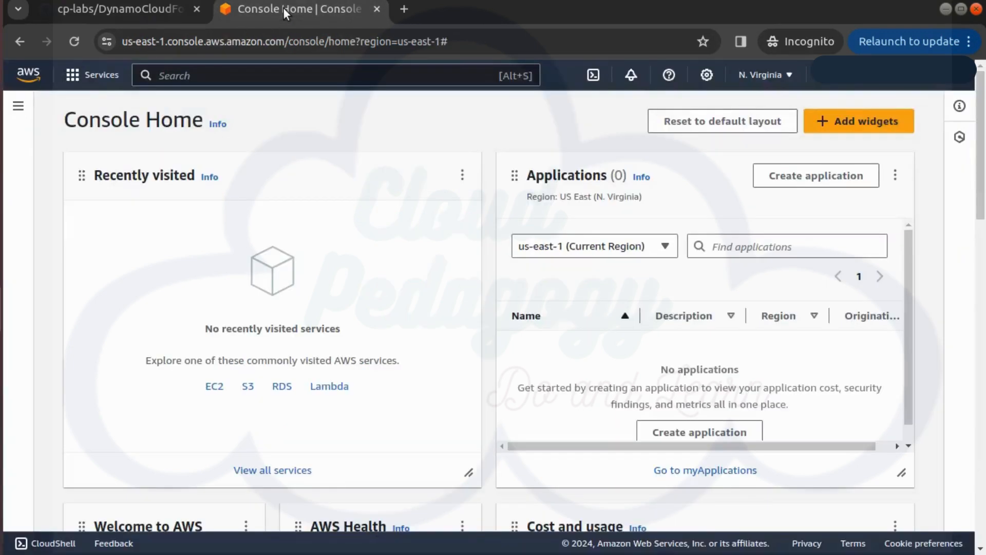
left_click(375, 76)
type("cloud")
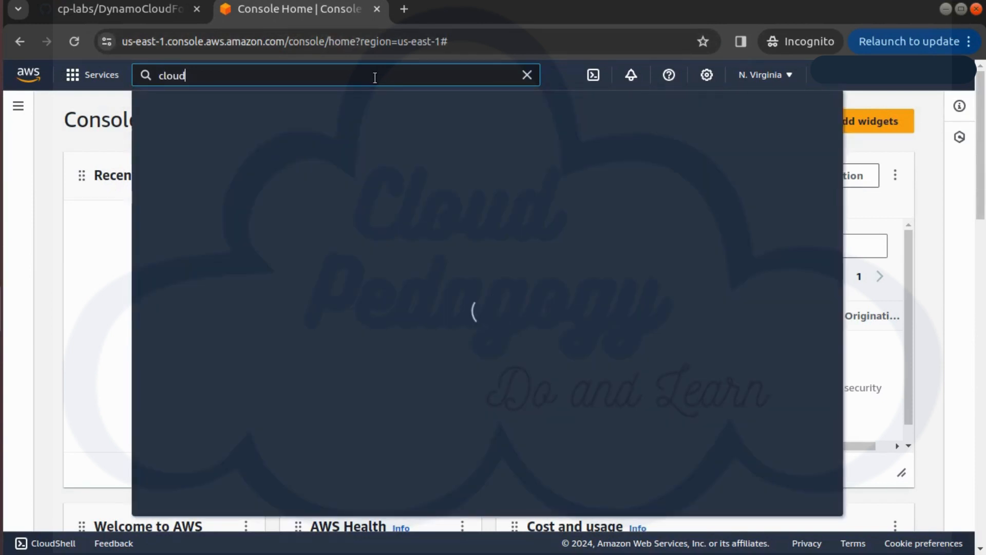
type("form")
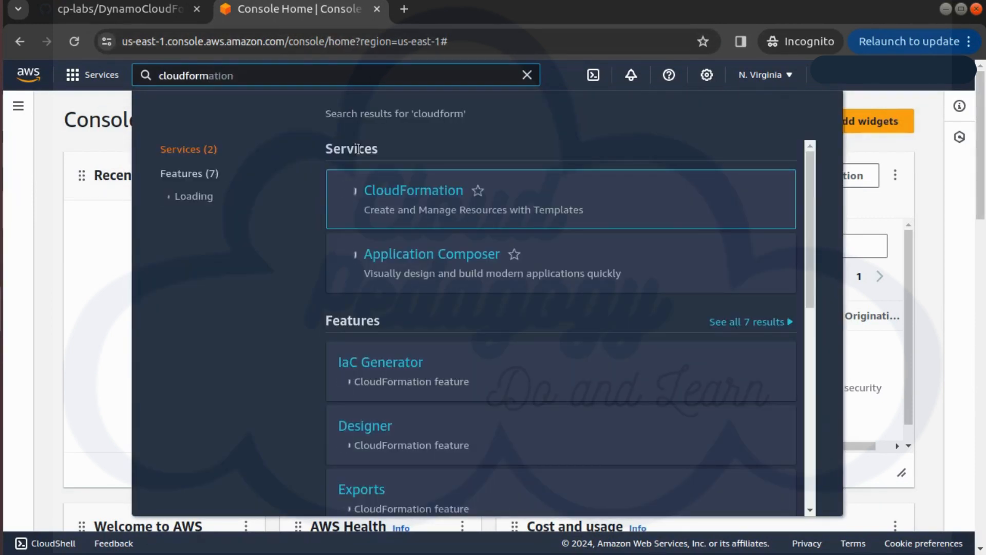
left_click(428, 192)
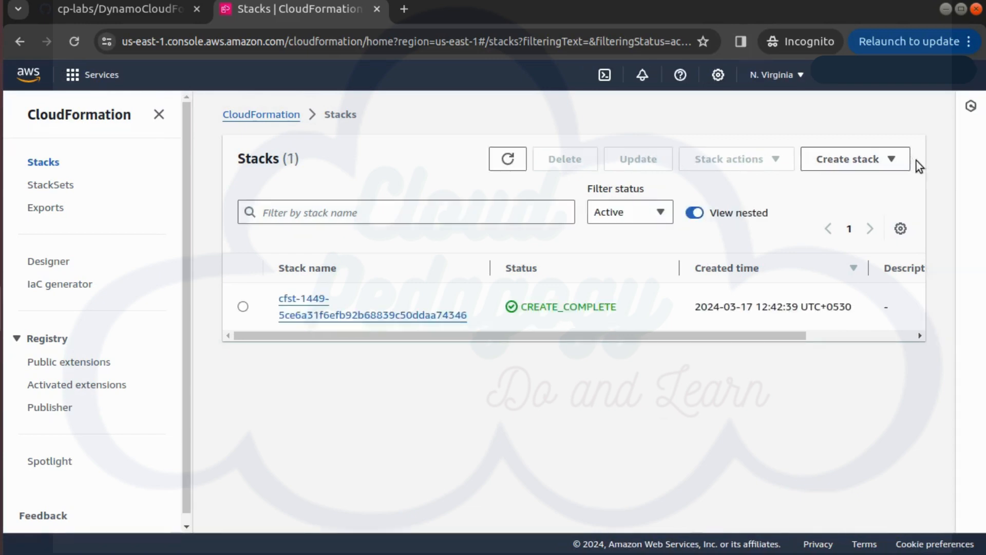
- Start creating a stack with new resources from a ready template, with an uploaded template file as the source
left_click(886, 160)
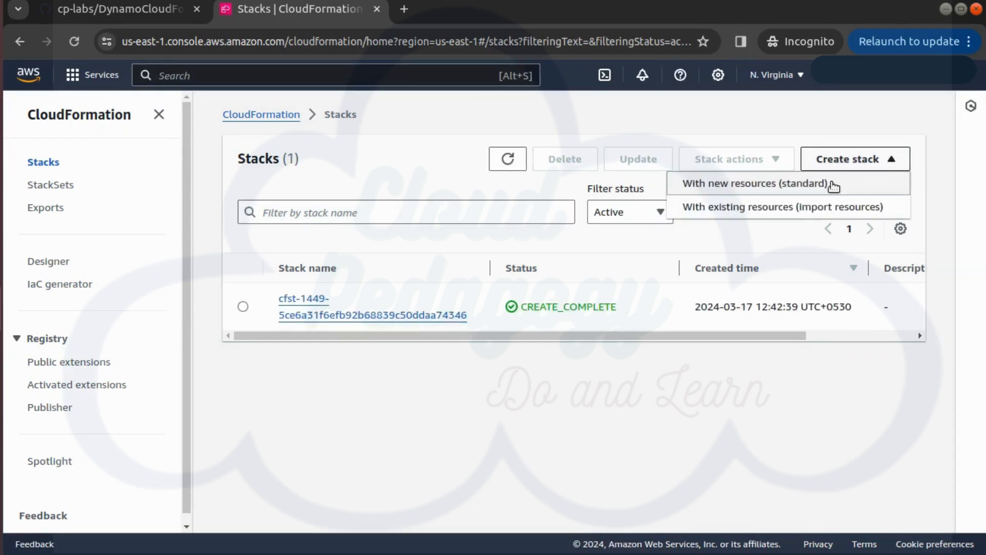
left_click(833, 186)
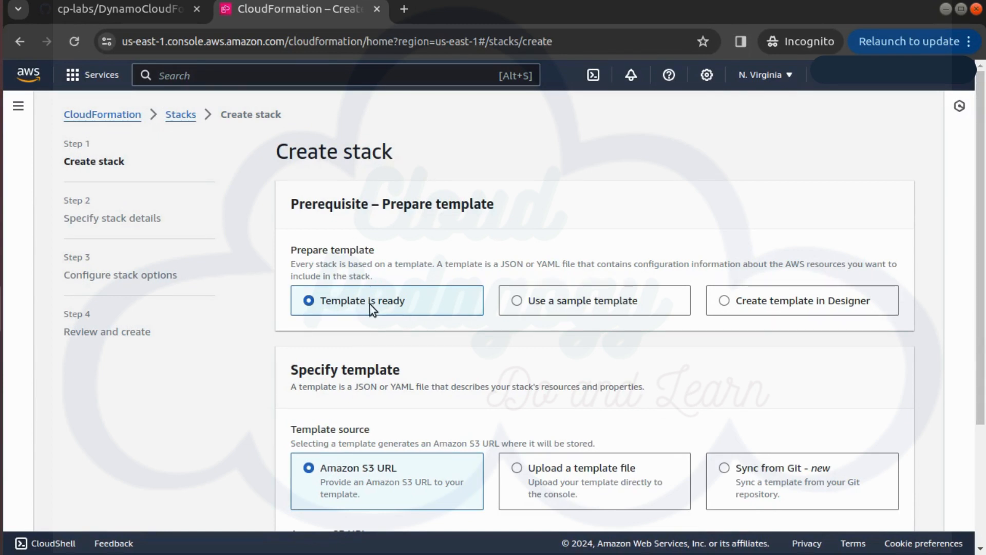
scroll(534, 408, "down", 2)
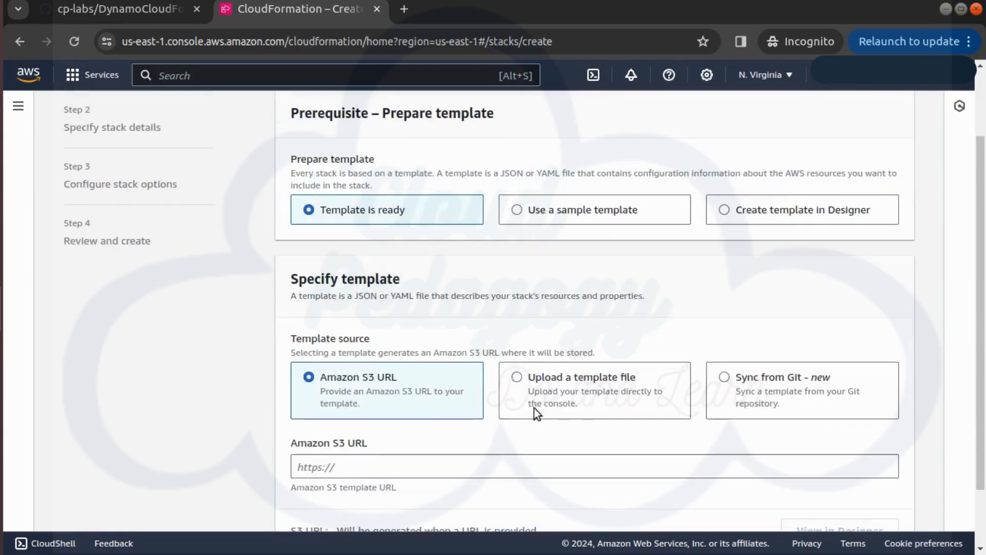
left_click(615, 378)
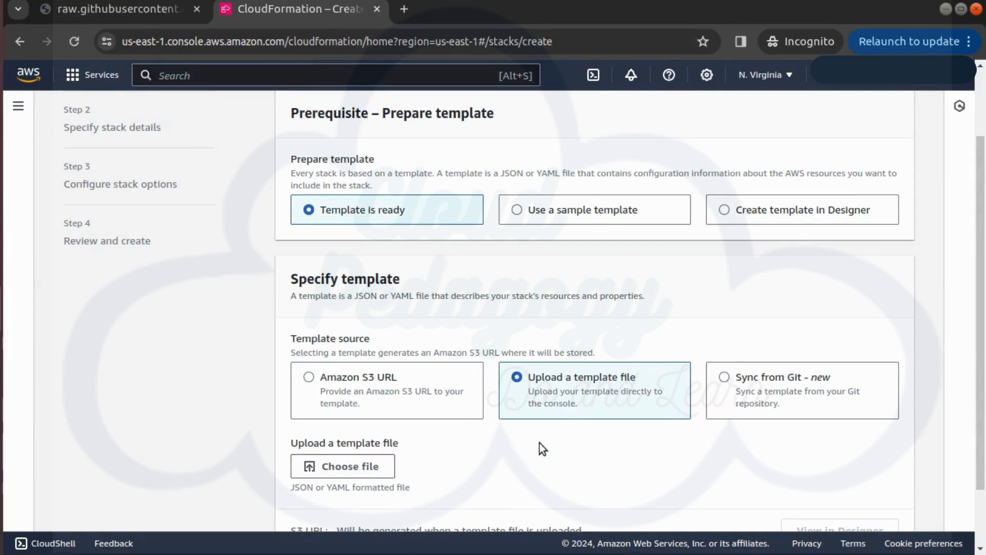
- Upload DynamoCloudFormation.yaml from the Downloads folder as the template and proceed to the stack details
left_click(370, 468)
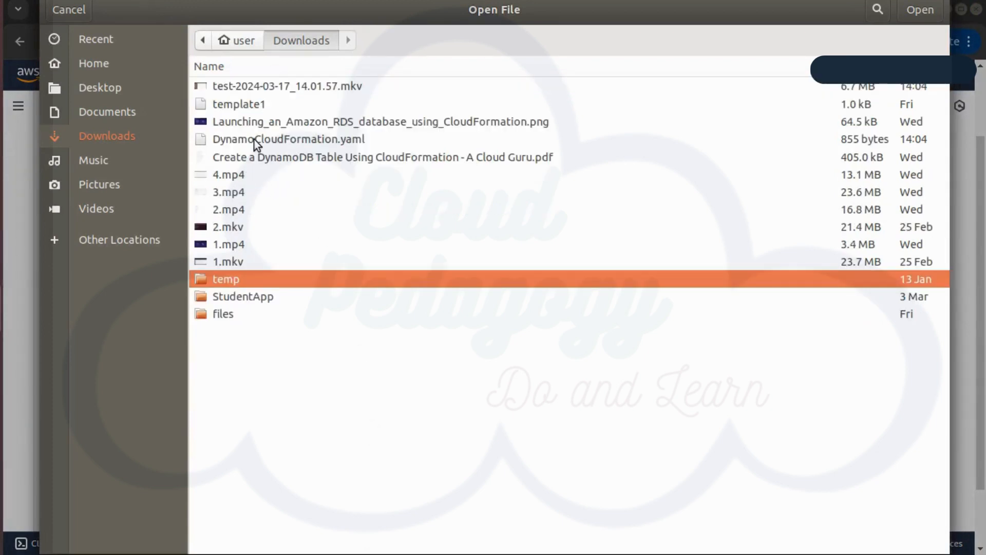
left_click(255, 140)
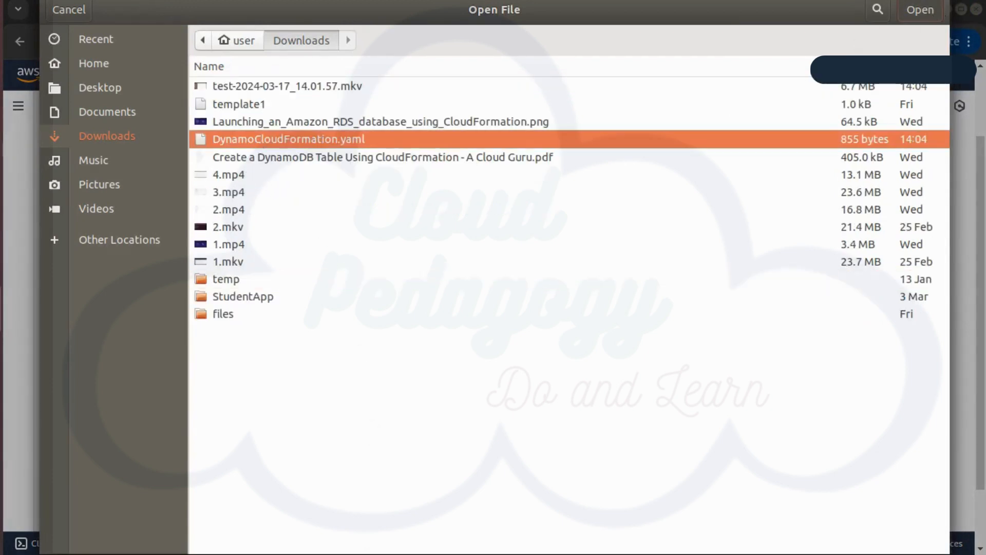
left_click(920, 9)
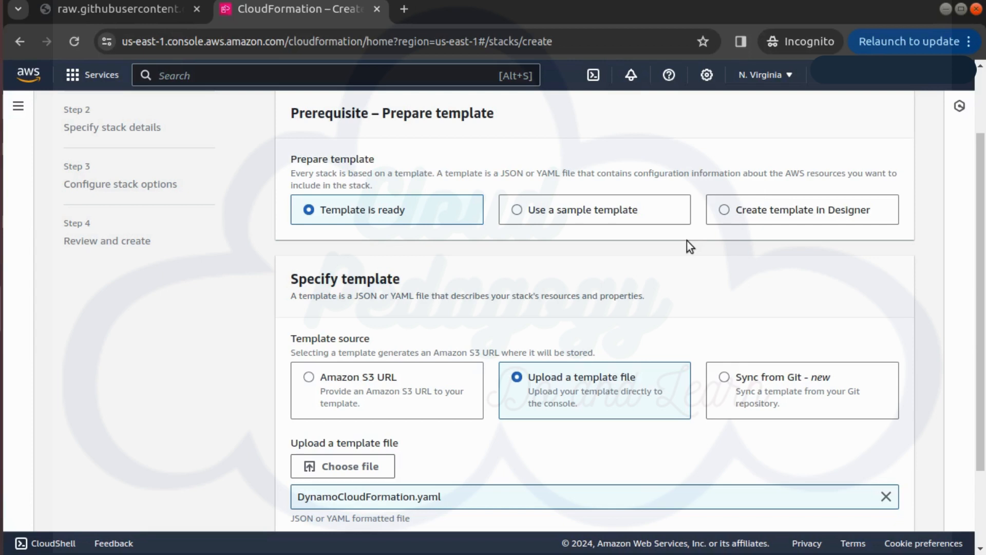
scroll(686, 240, "down", 3)
left_click(895, 506)
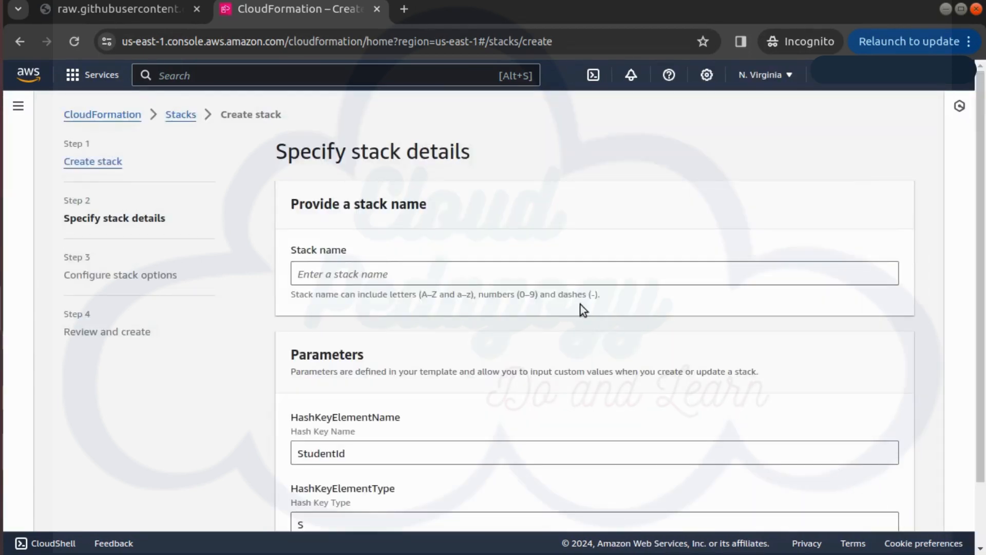
- Name the stack cp-mystack, keep the default hash key parameters, and continue to the stack options
left_click(444, 272)
type("cp-mystack")
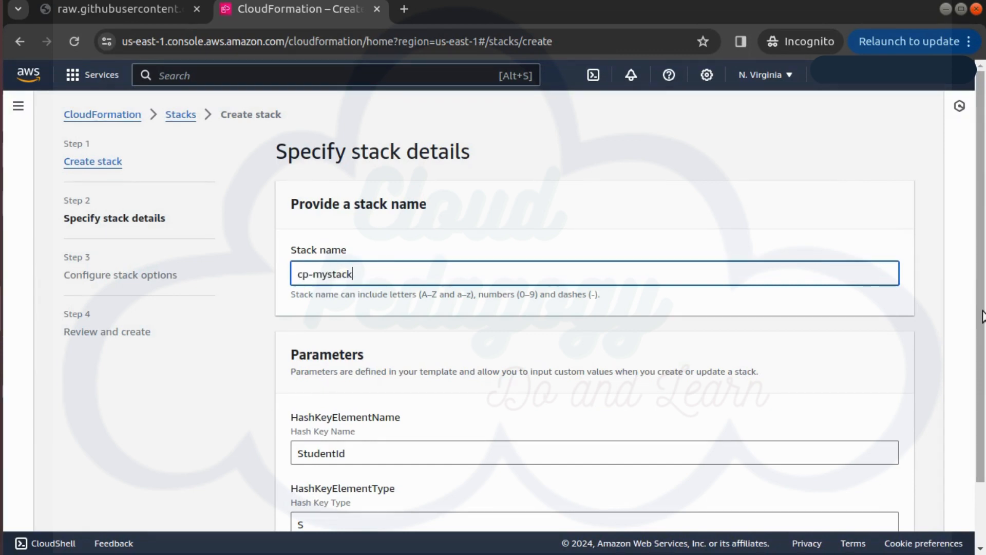
scroll(874, 370, "down", 2)
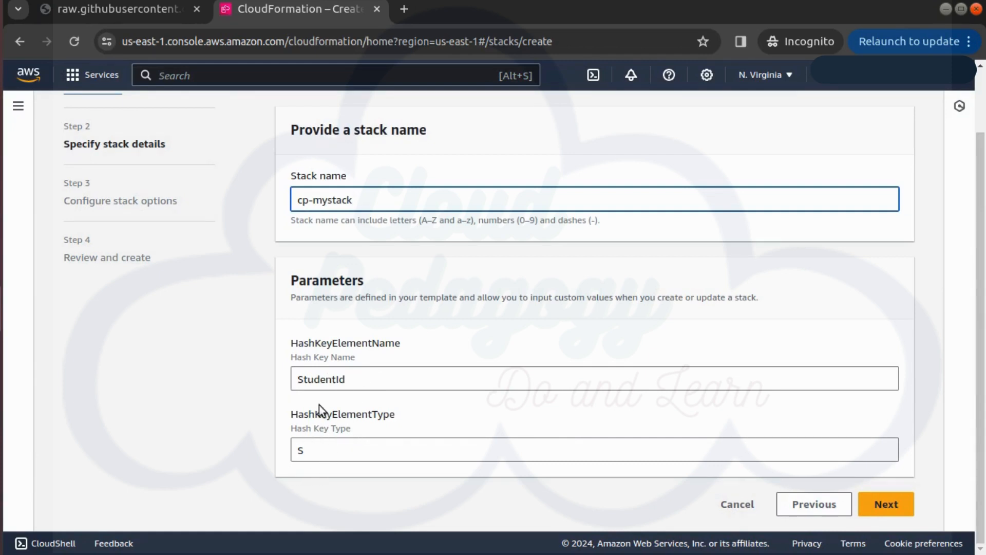
left_click(887, 505)
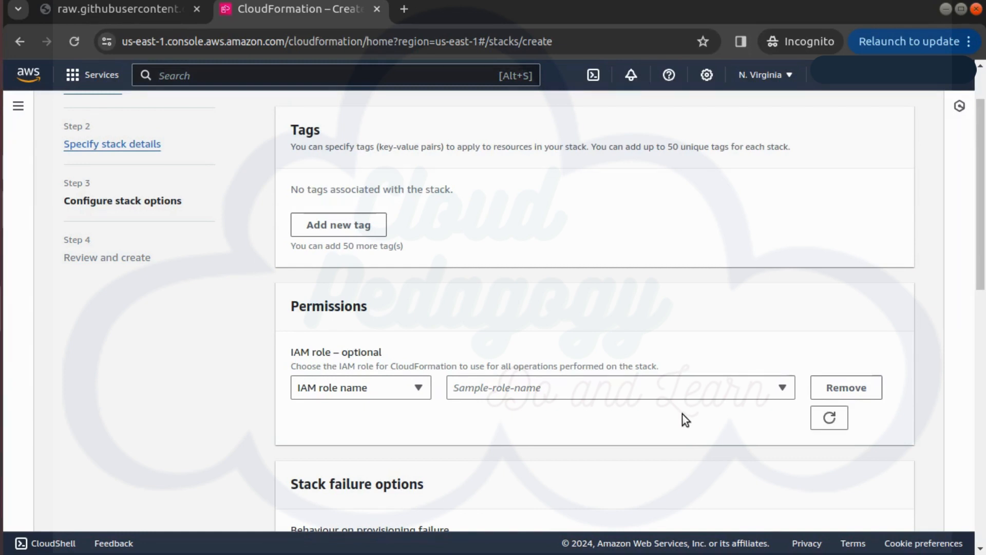
- Look through the stack options, keep all defaults, and proceed to the review stage
scroll(682, 413, "down", 7)
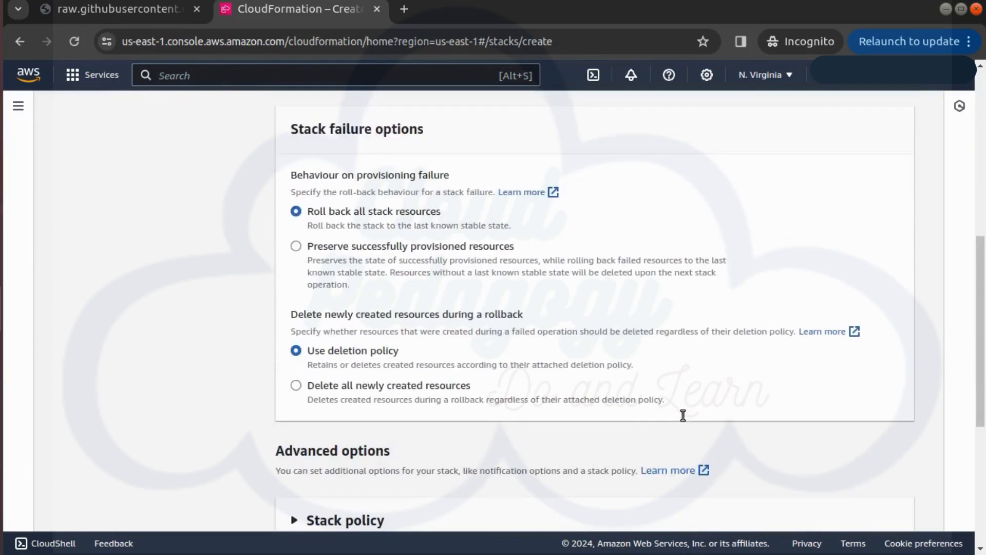
scroll(434, 279, "down", 6)
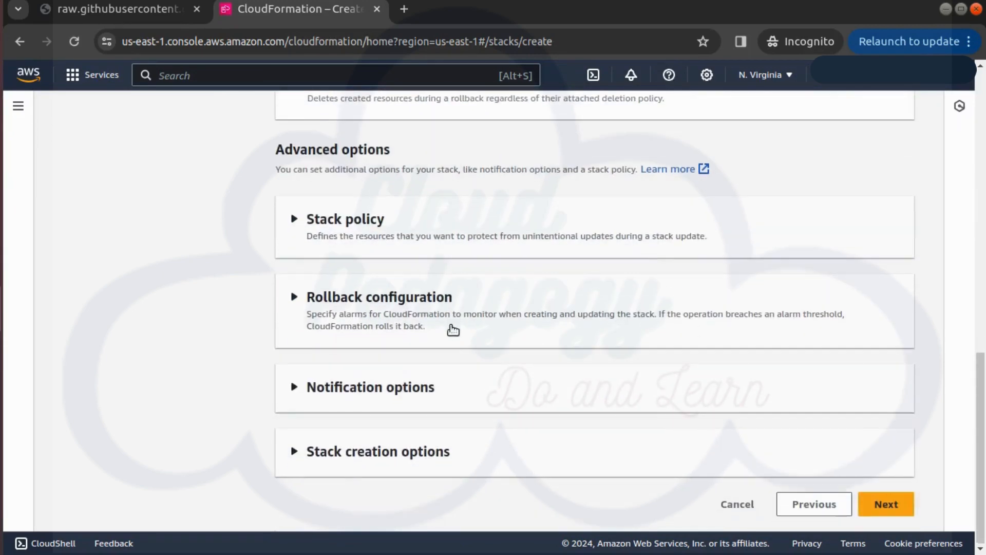
scroll(464, 360, "up", 13)
scroll(517, 348, "down", 10)
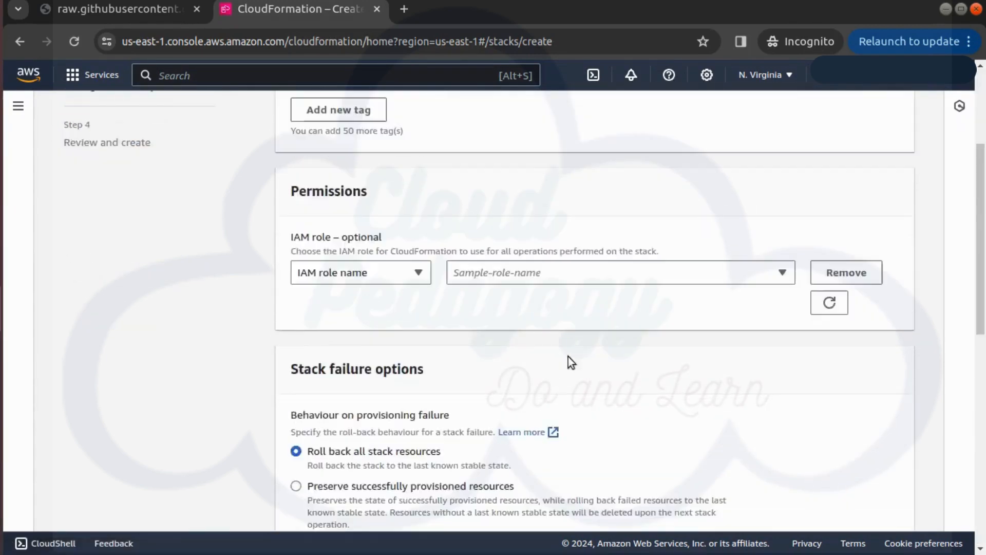
scroll(815, 430, "down", 3)
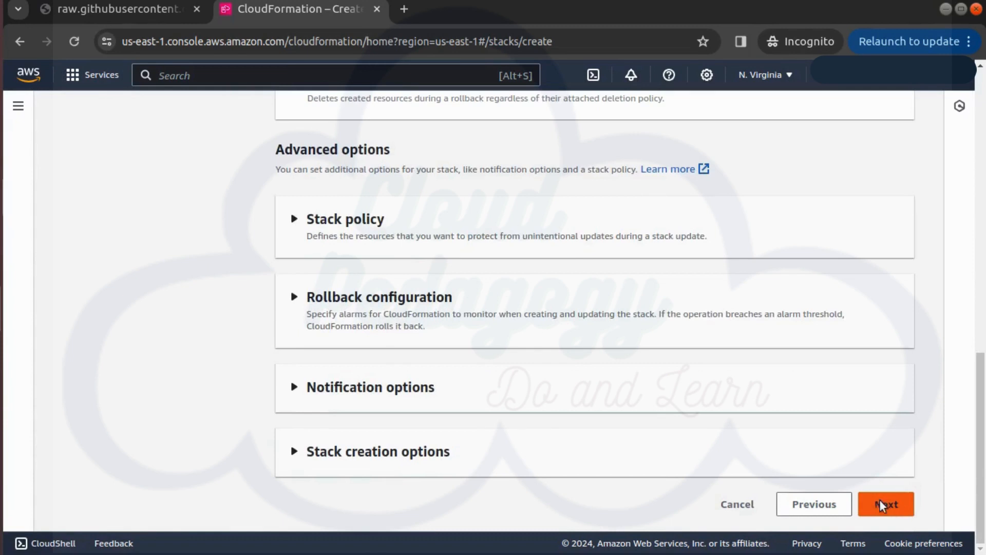
left_click(879, 503)
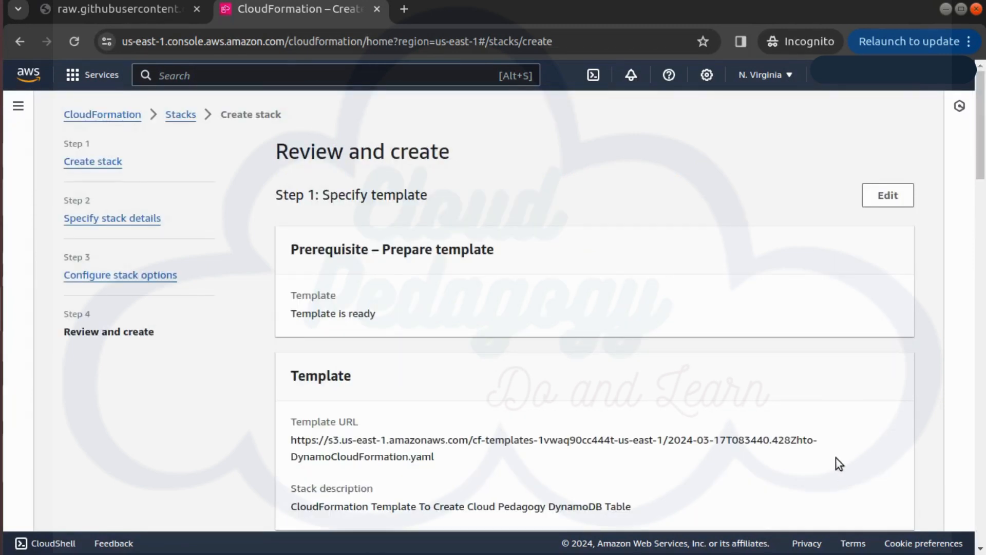
- Review and submit the cp-mystack stack, refreshing its events until creation finishes
scroll(832, 442, "down", 5)
scroll(776, 324, "down", 7)
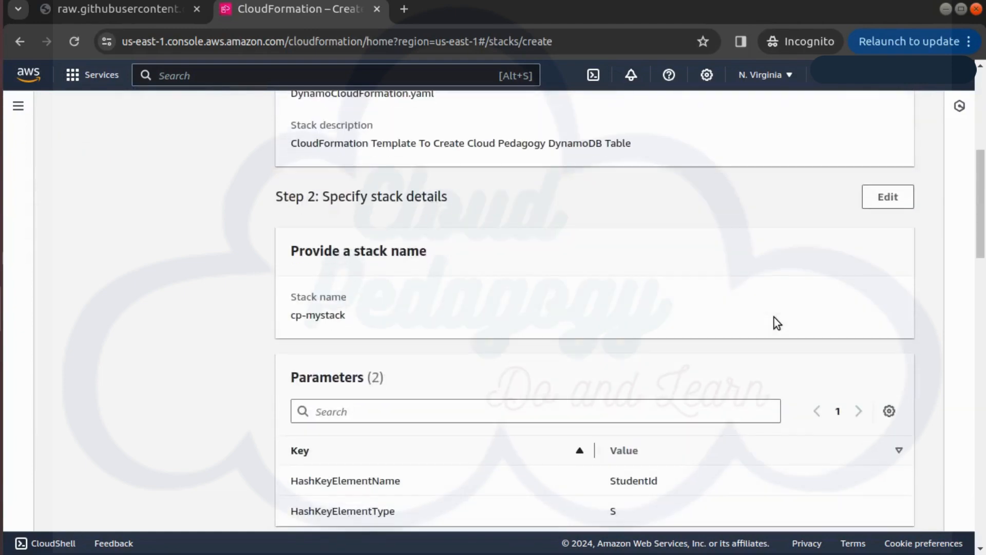
scroll(777, 339, "down", 15)
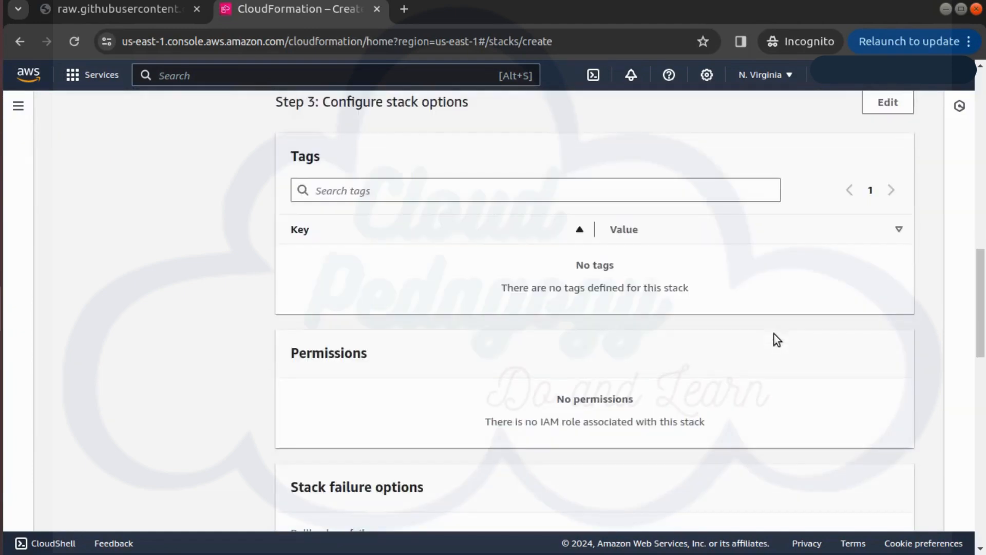
scroll(776, 339, "down", 5)
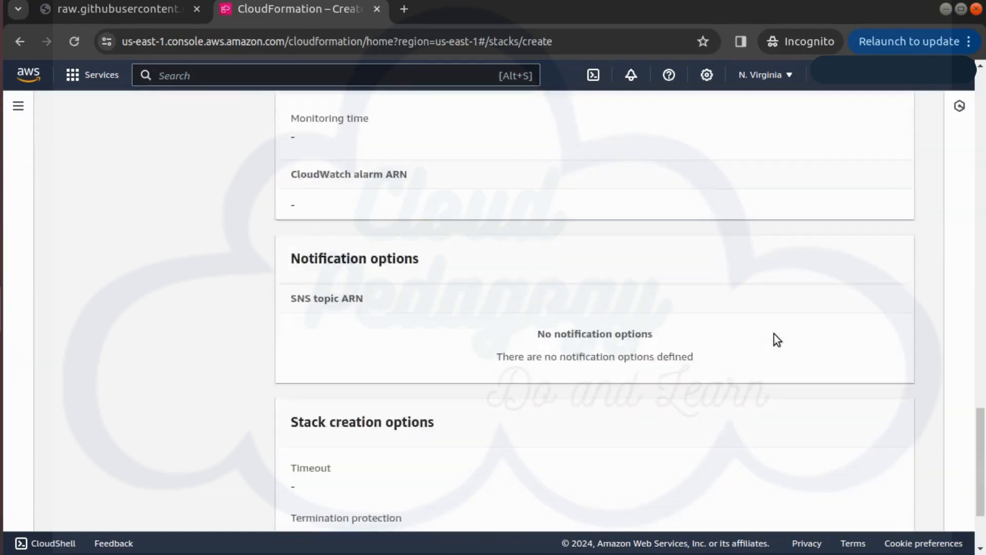
left_click(884, 513)
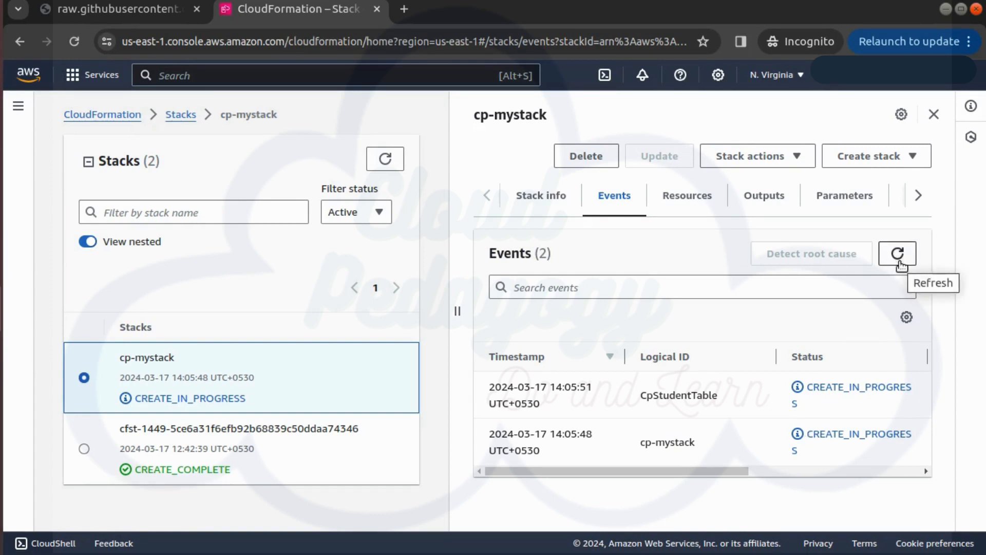
left_click(899, 261)
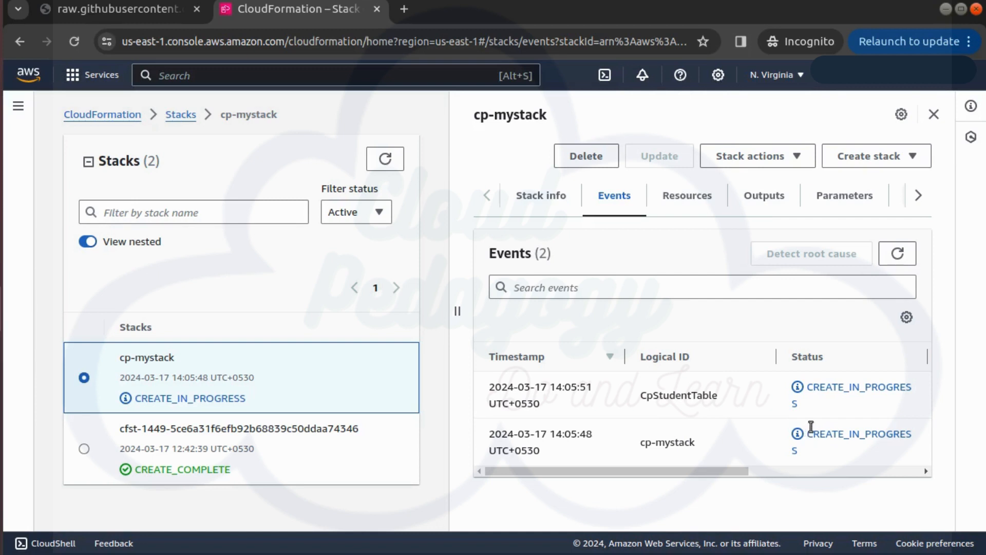
left_click(899, 262)
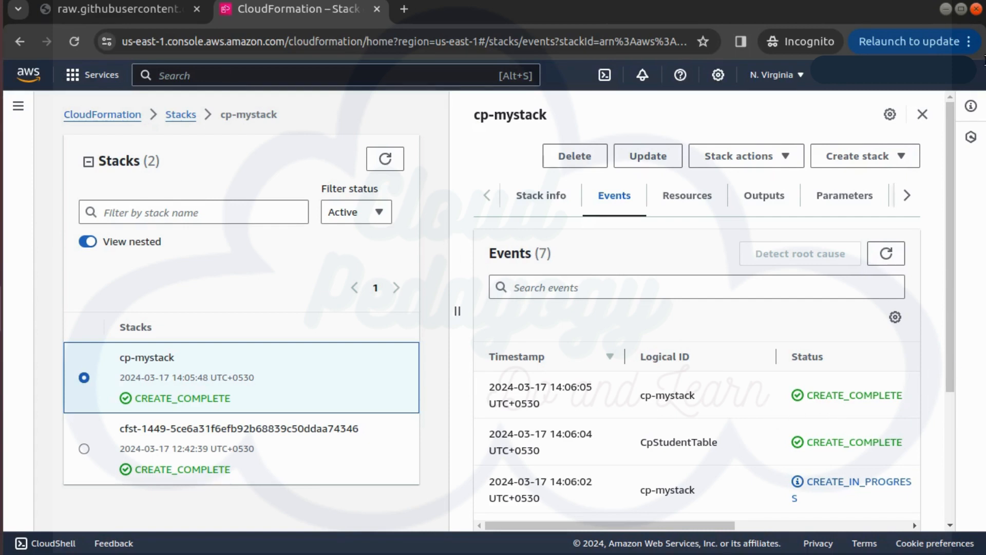
- Open the DynamoDB service and view the details of the CpStudent table
key("alt+s")
type("dynamo")
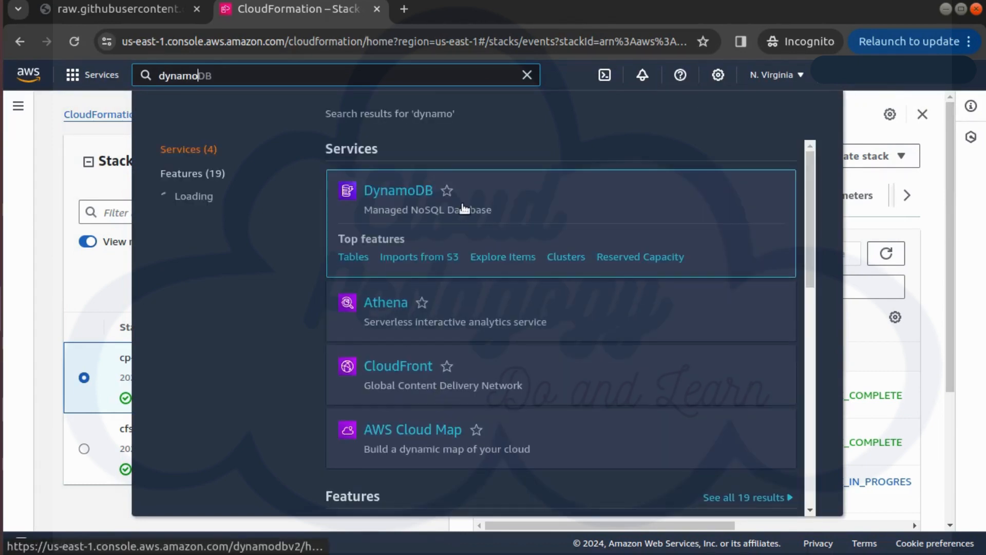
left_click(469, 207)
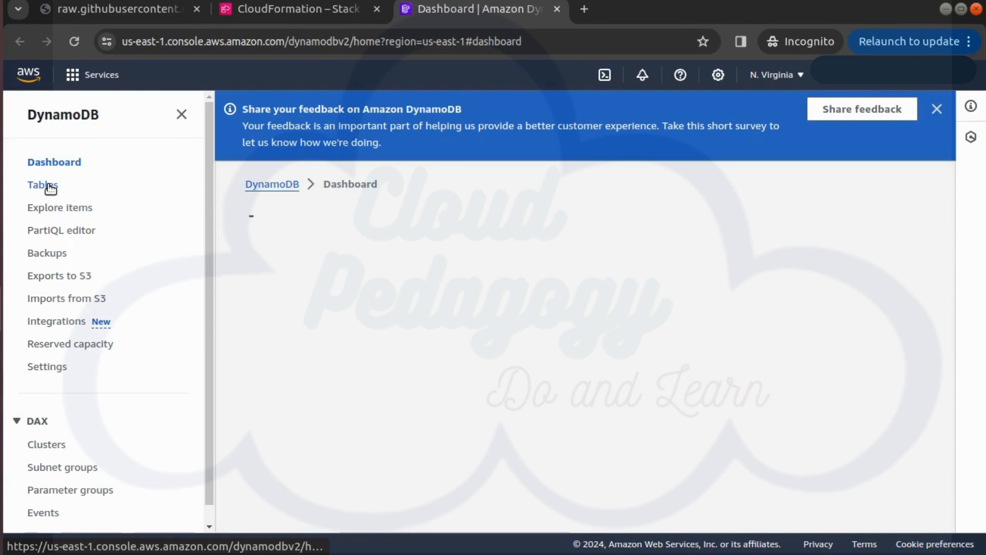
left_click(51, 188)
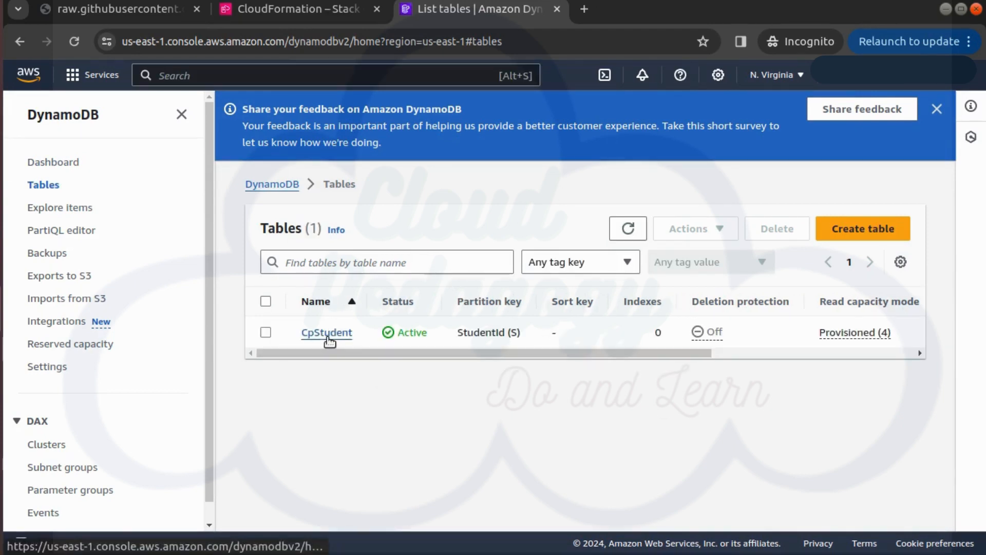
left_click(328, 336)
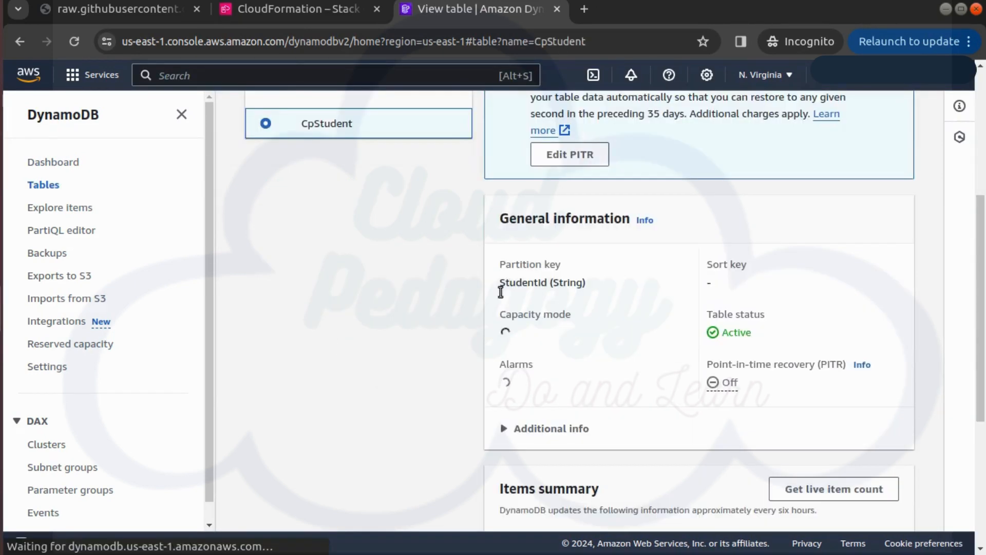